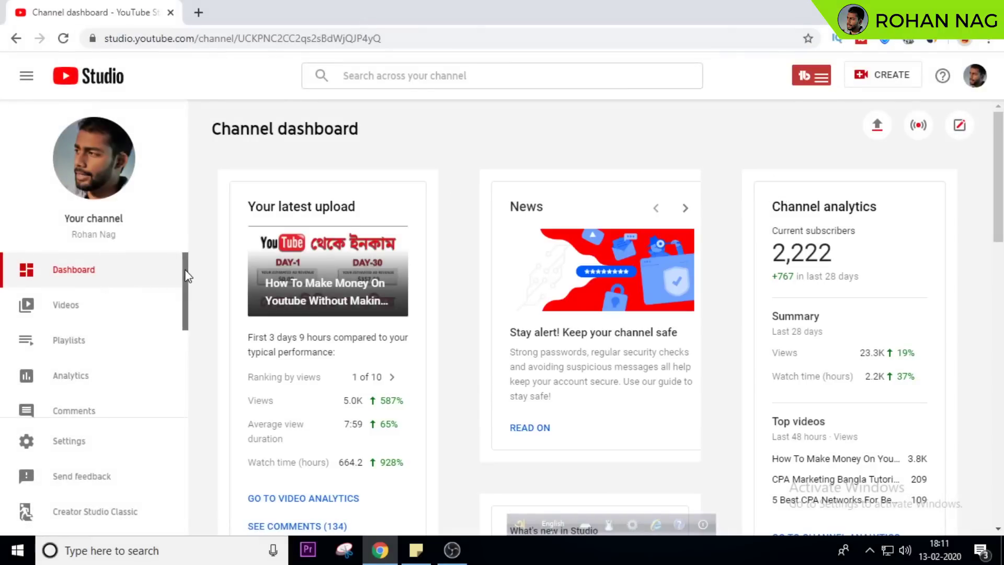
Open the channel's Monetization page and apply now to list the three monetization steps
drag(187, 276, 185, 345)
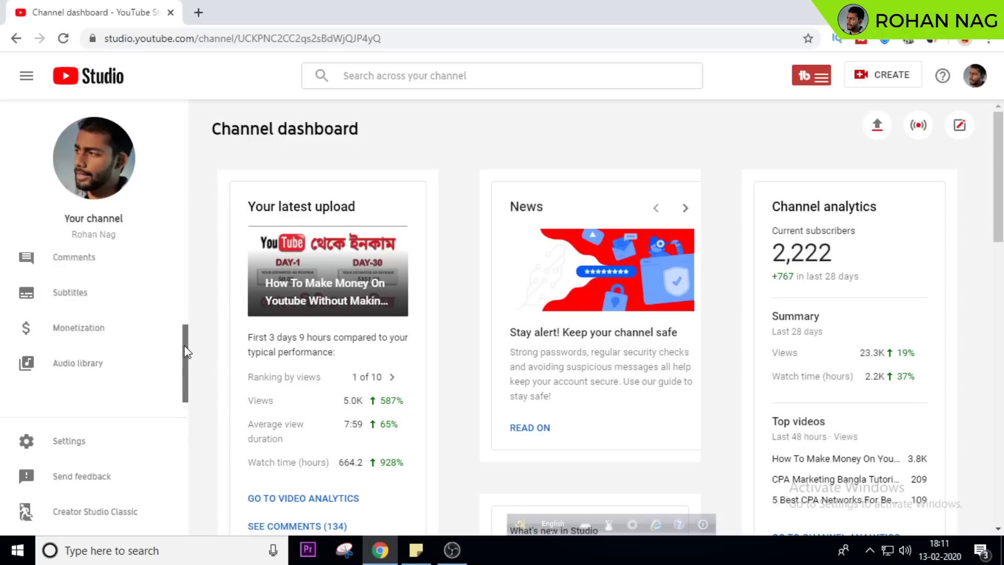
click(67, 340)
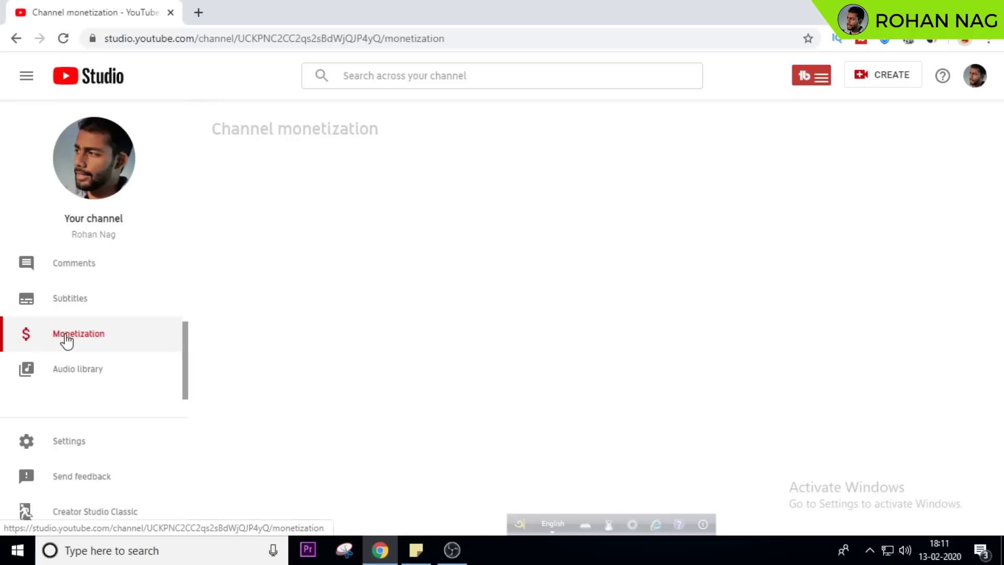
scroll(1002, 245, down, 2)
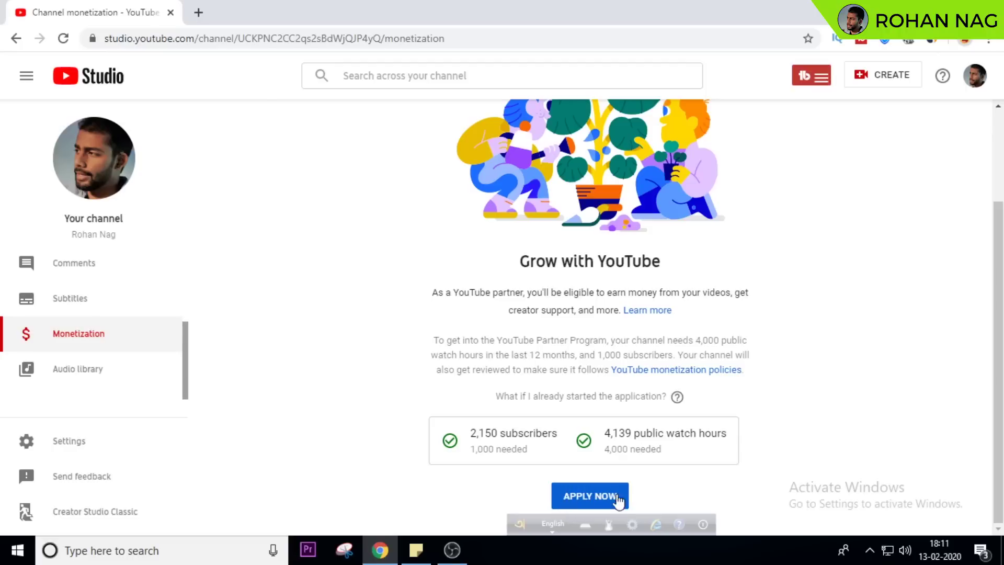
click(585, 500)
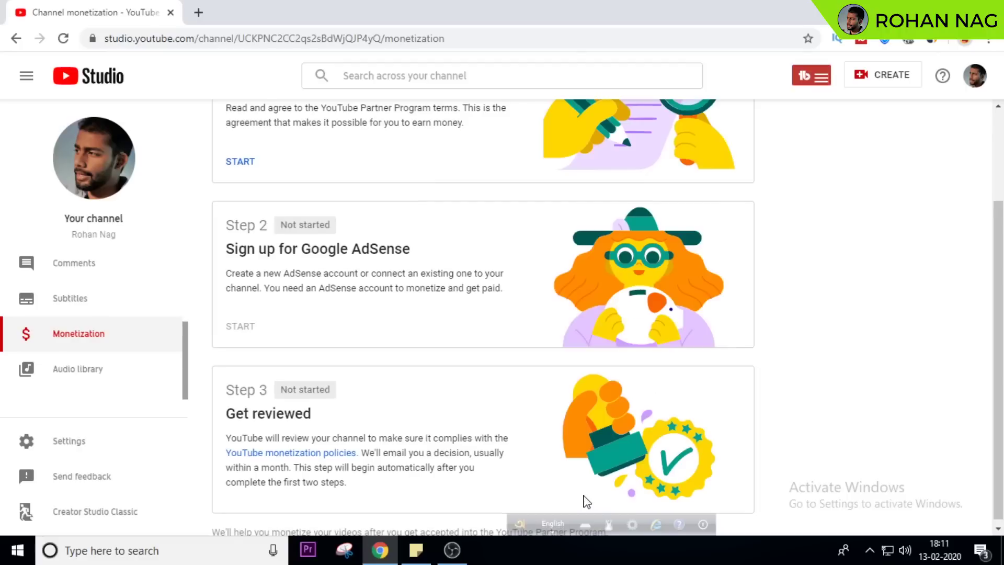
scroll(858, 277, up, 3)
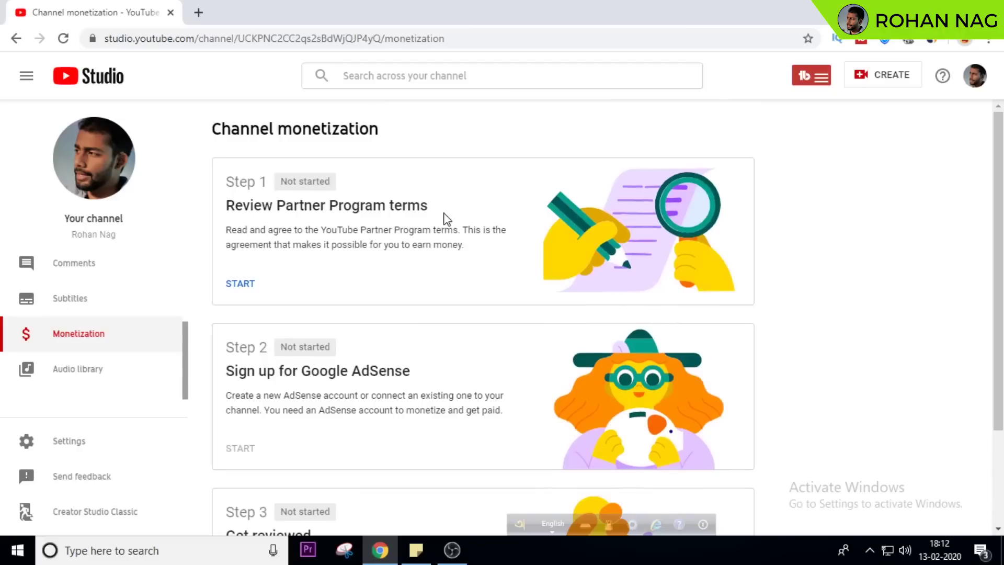
Accept the YouTube Partner Program terms with email updates unticked, marking Step 1 Done
click(242, 285)
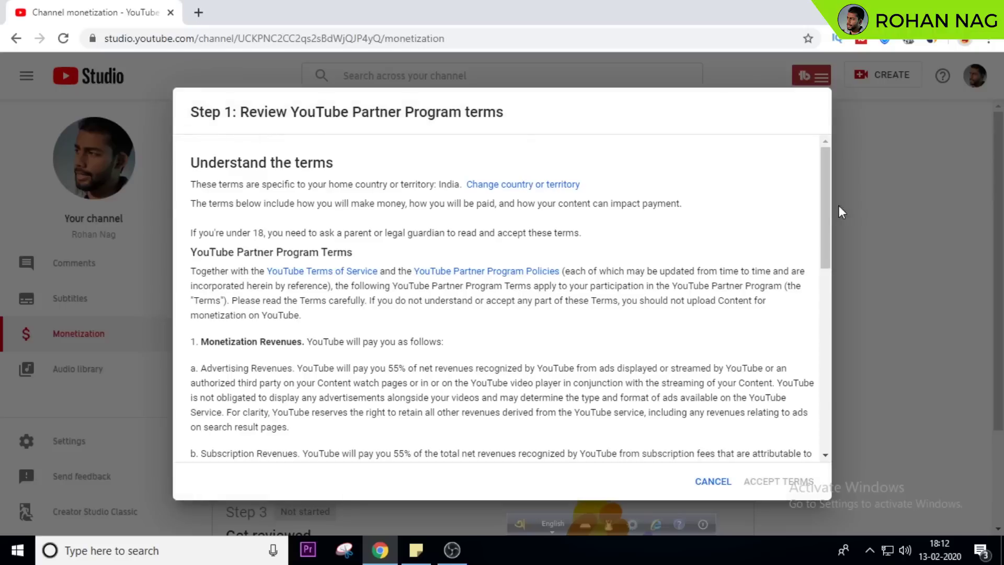
drag(824, 189, 832, 374)
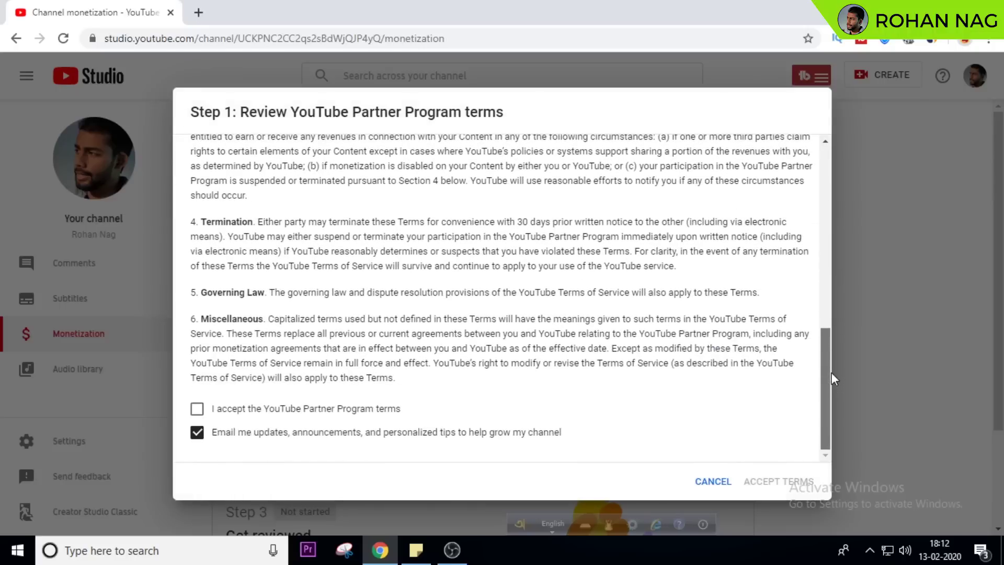
click(197, 410)
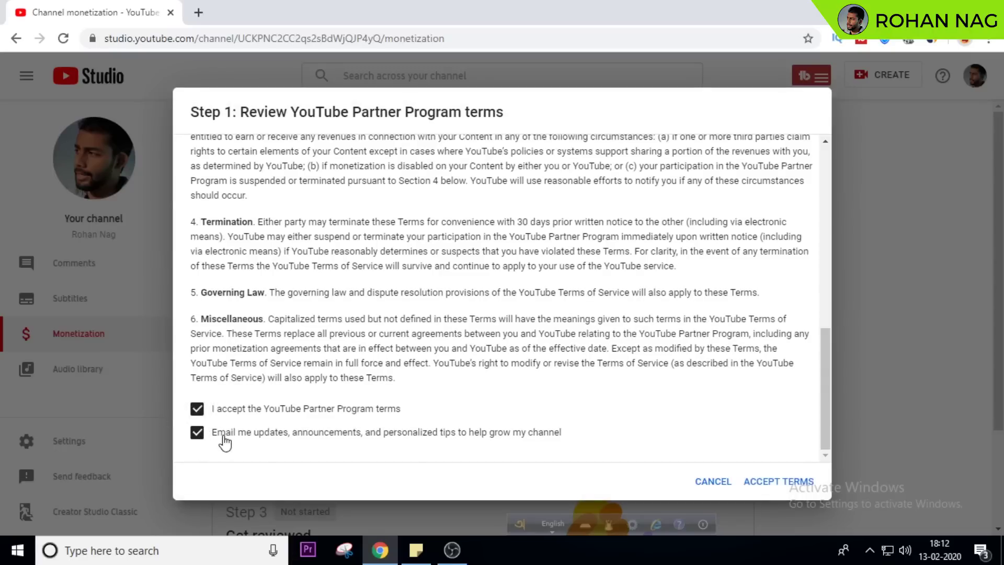
click(197, 433)
drag(469, 442, 478, 441)
click(488, 443)
click(782, 483)
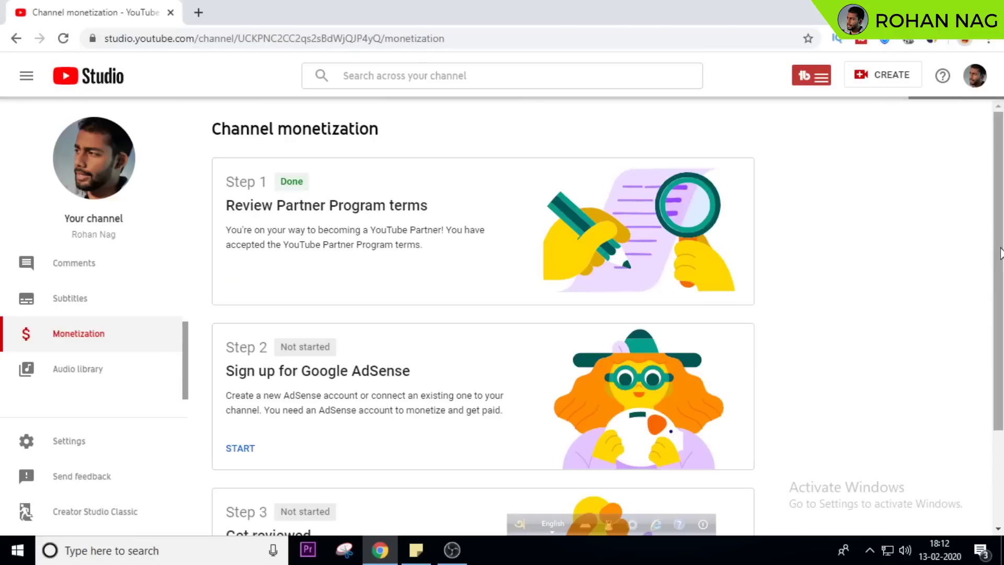
Start Step 2 (AdSense) and open the 'Do you have an existing AdSense account?' dropdown
scroll(1000, 253, down, 2)
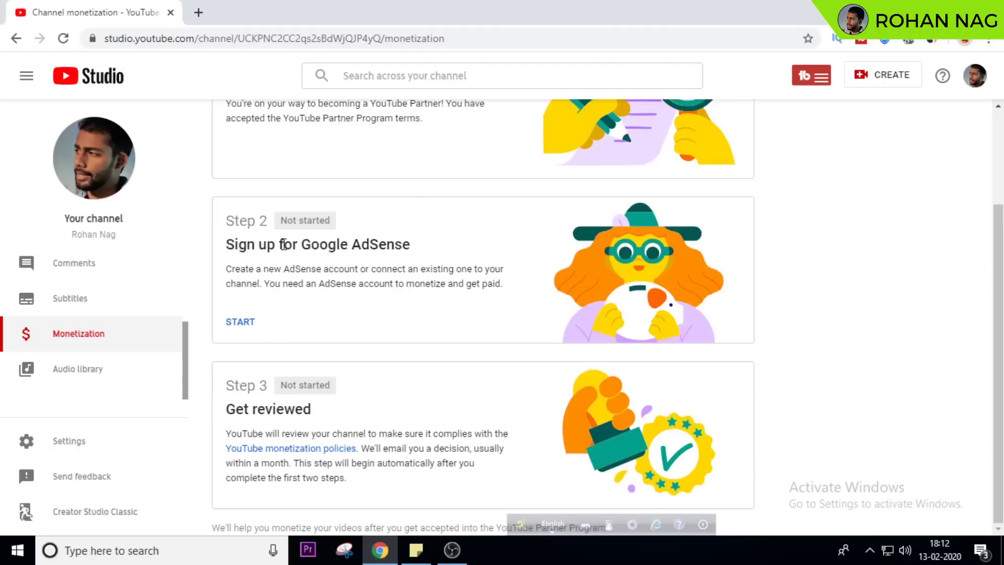
click(244, 326)
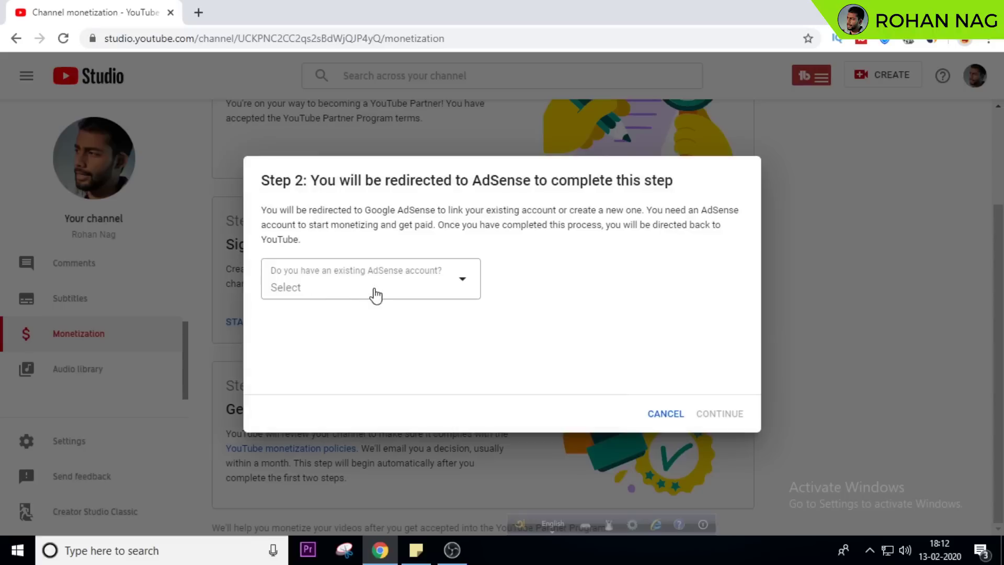
click(444, 293)
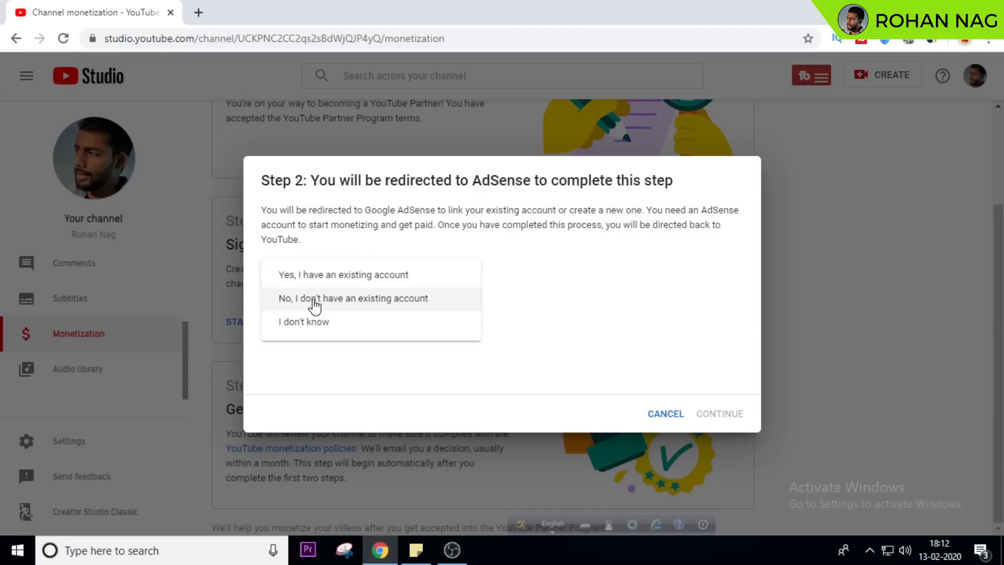
Answer 'No, I don't have an existing account' and continue to AdSense
click(314, 299)
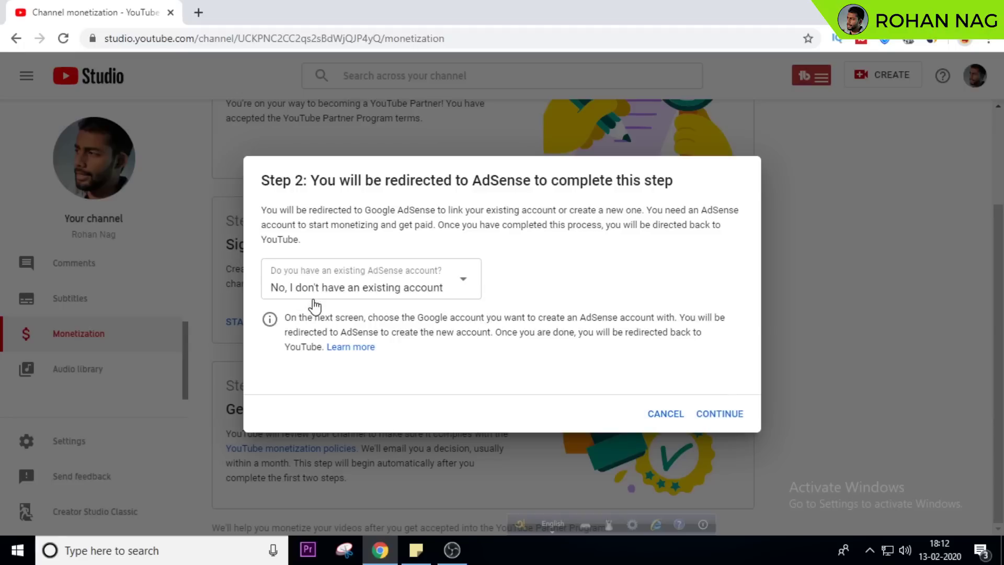
click(716, 416)
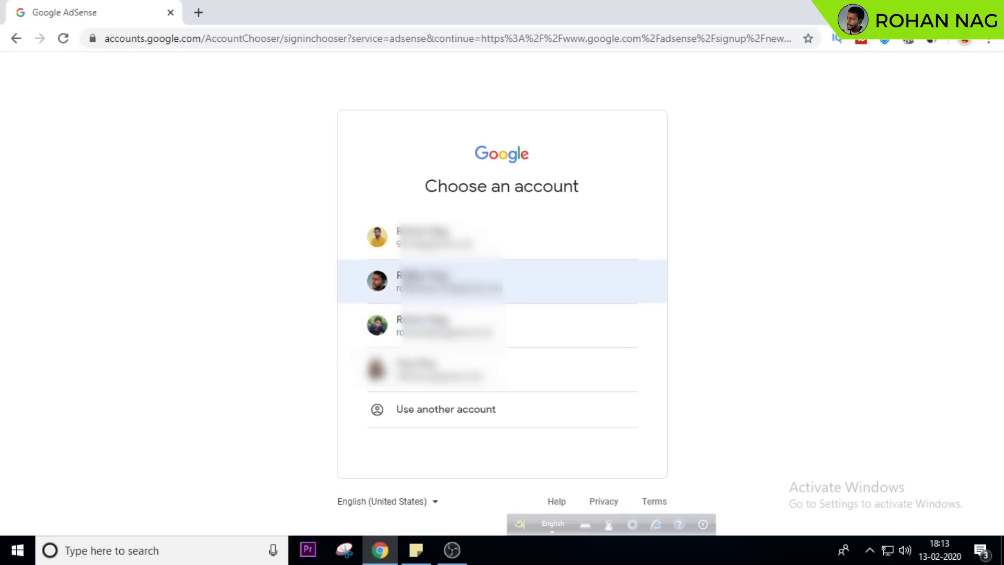
Sign in with the second Google account and decline customized help and performance suggestions
click(422, 285)
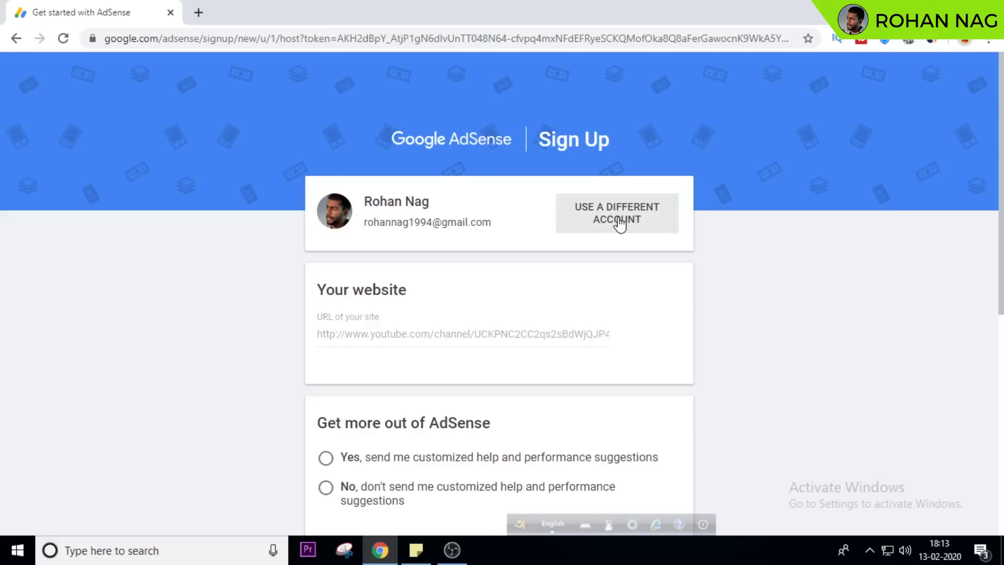
scroll(1002, 260, down, 2)
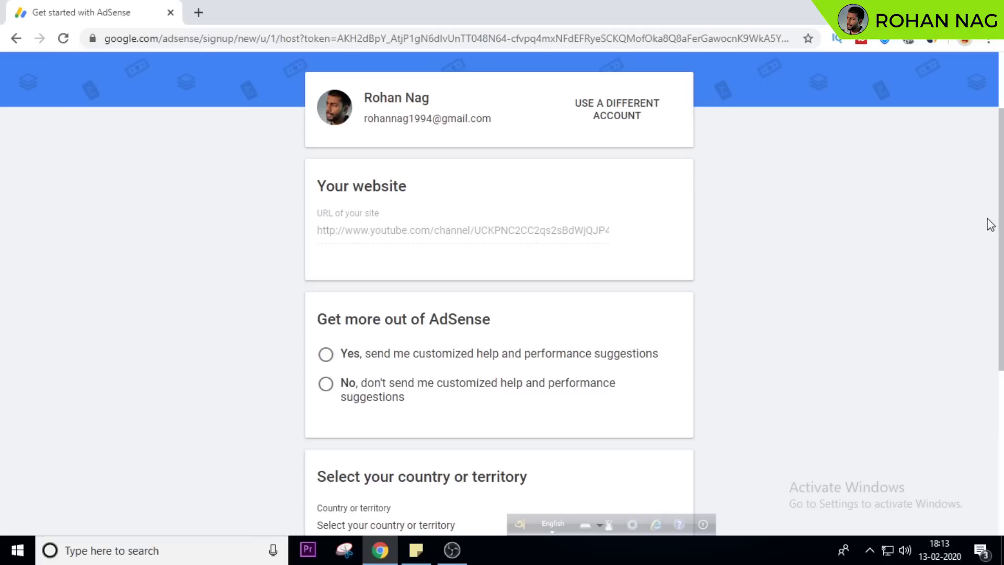
scroll(990, 224, down, 3)
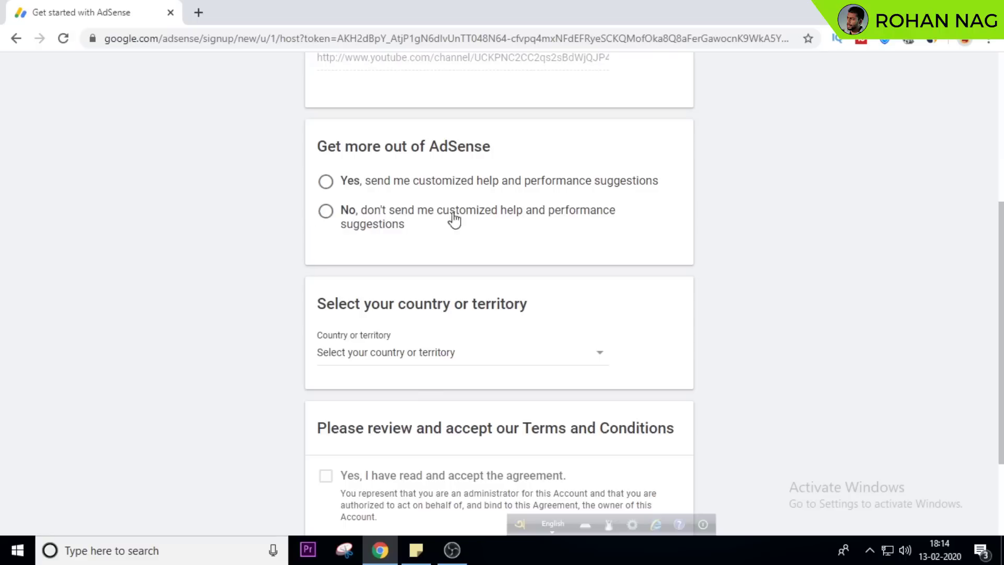
click(325, 212)
scroll(990, 241, down, 3)
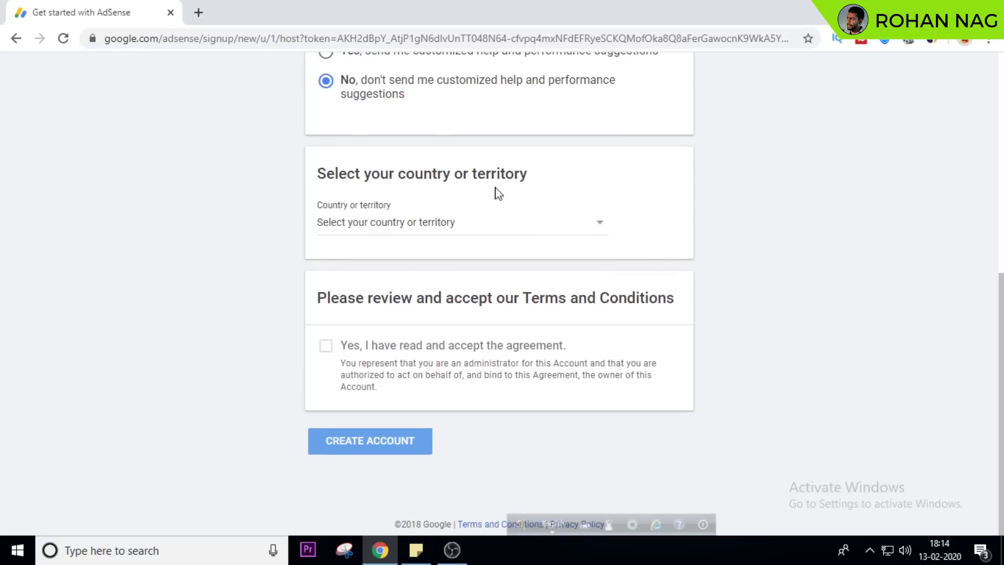
Search the Country or territory list for India by typing 'in'
click(459, 222)
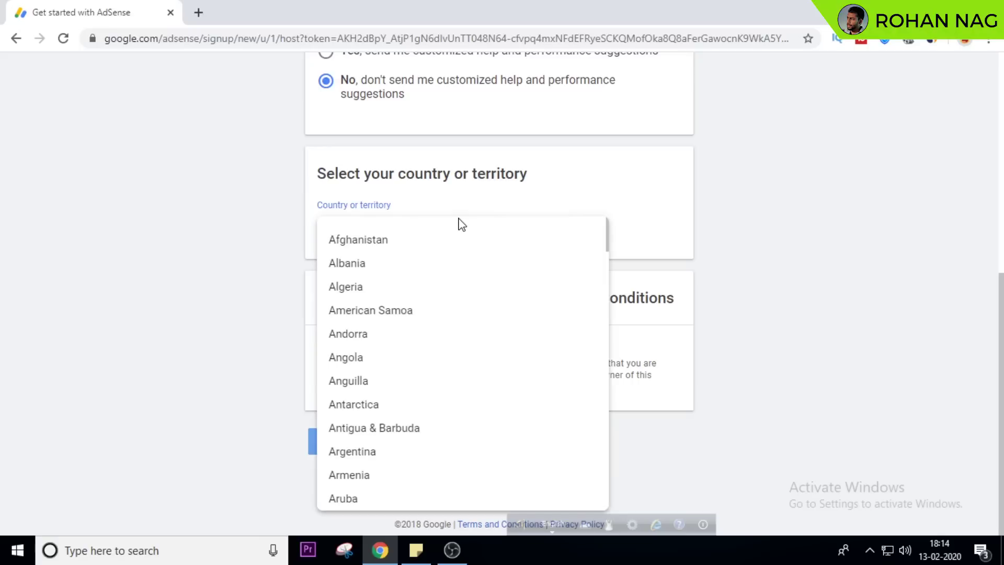
text(in)
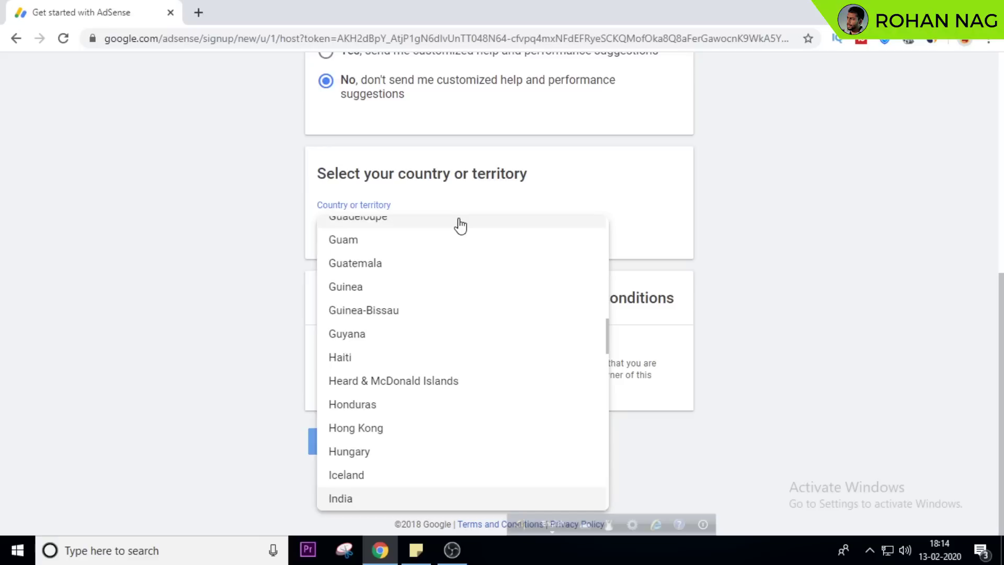
key(i)
key(i)
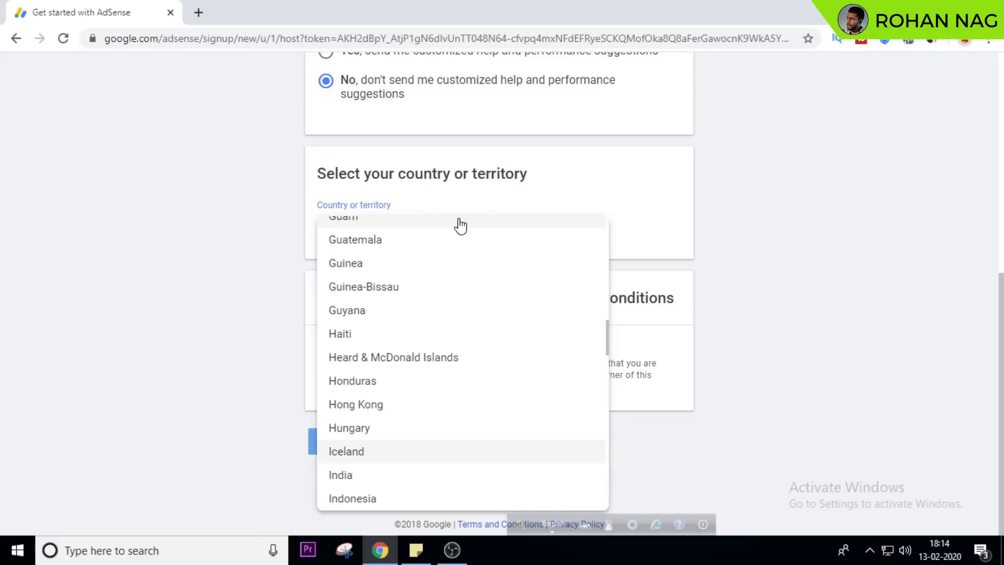
Set the country to India, accept the AdSense agreement, and create the account
click(355, 478)
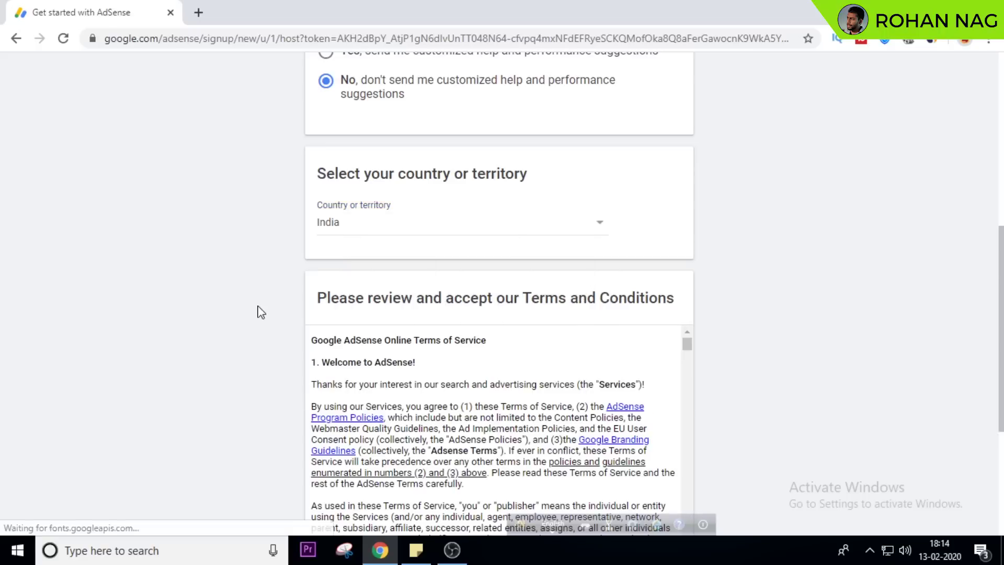
scroll(347, 232, down, 3)
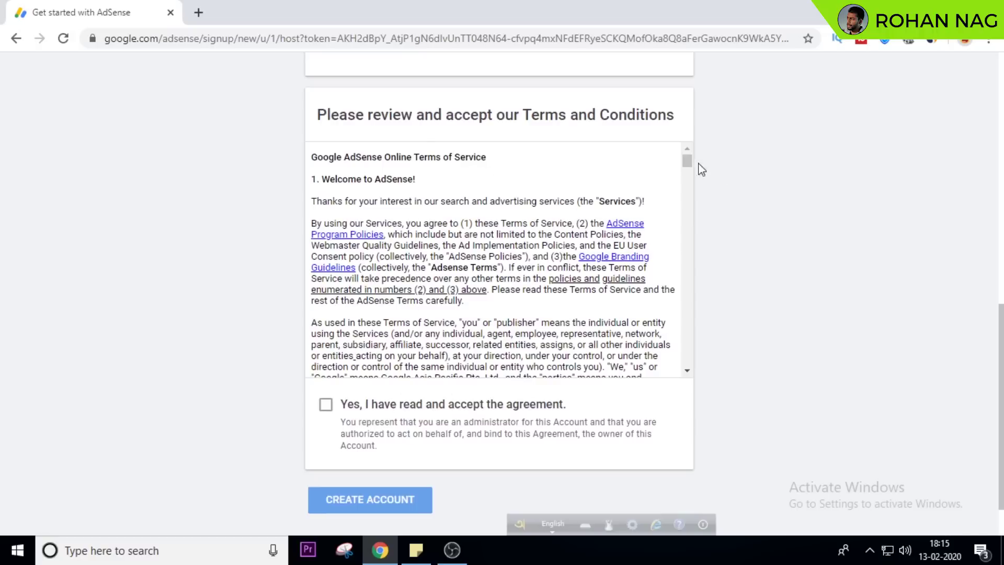
drag(687, 161, 686, 391)
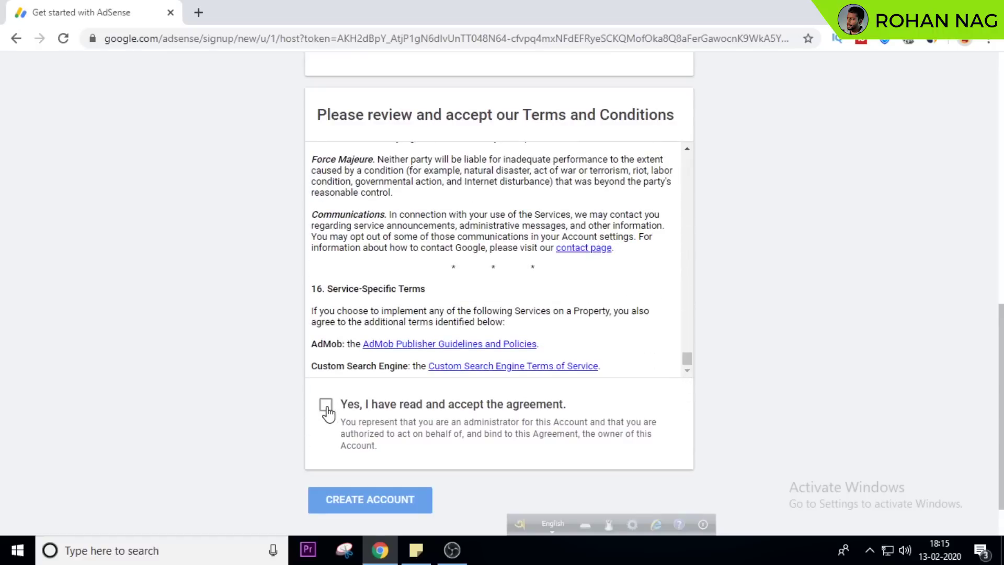
click(326, 405)
scroll(436, 454, down, 1)
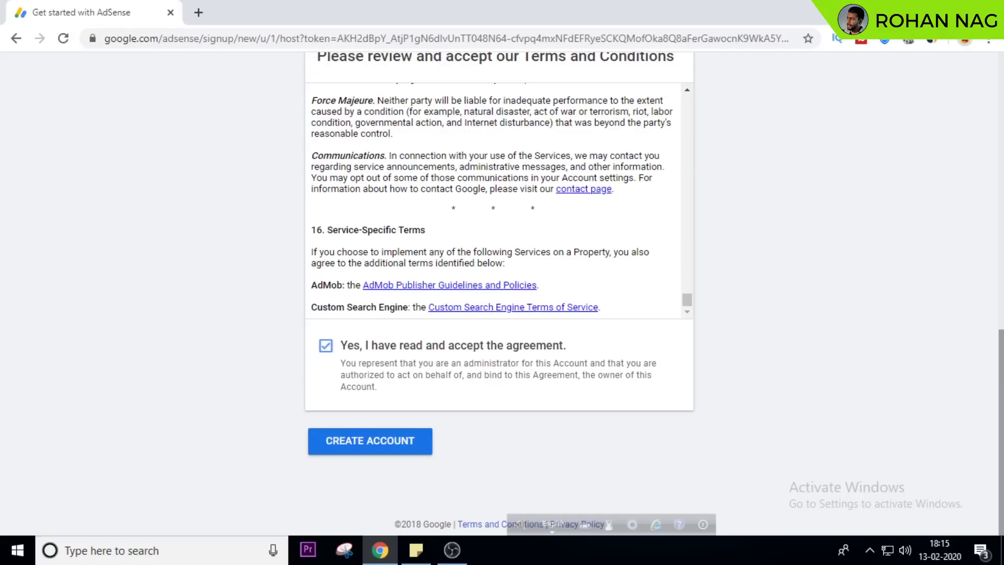
click(366, 443)
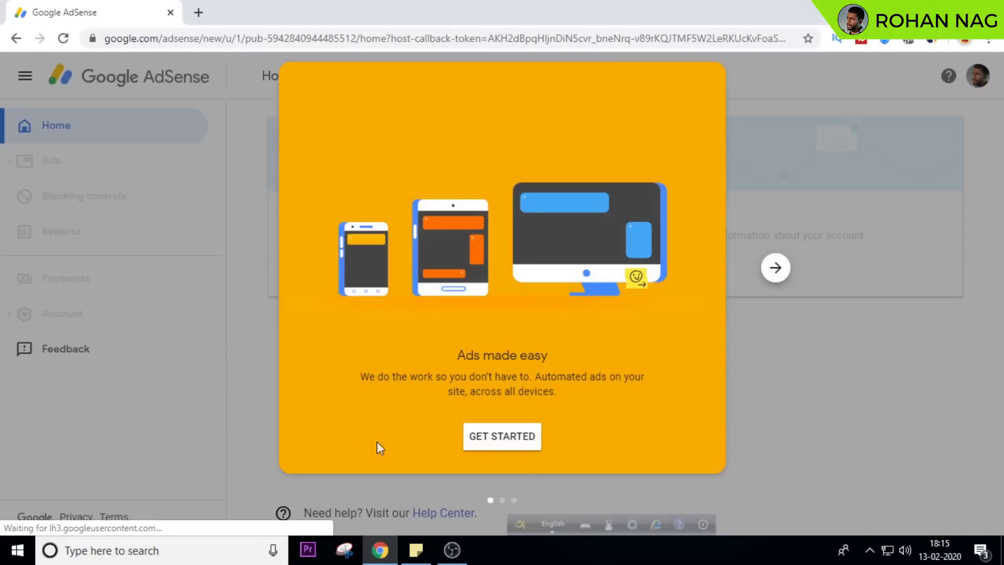
Step through and finish the AdSense welcome tour to begin setup
click(776, 269)
click(776, 269)
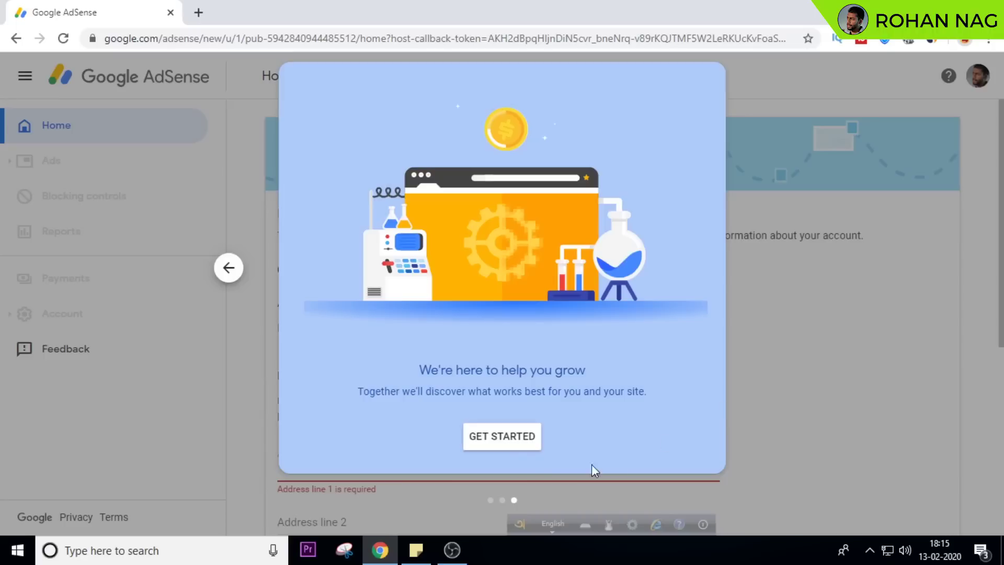
click(511, 441)
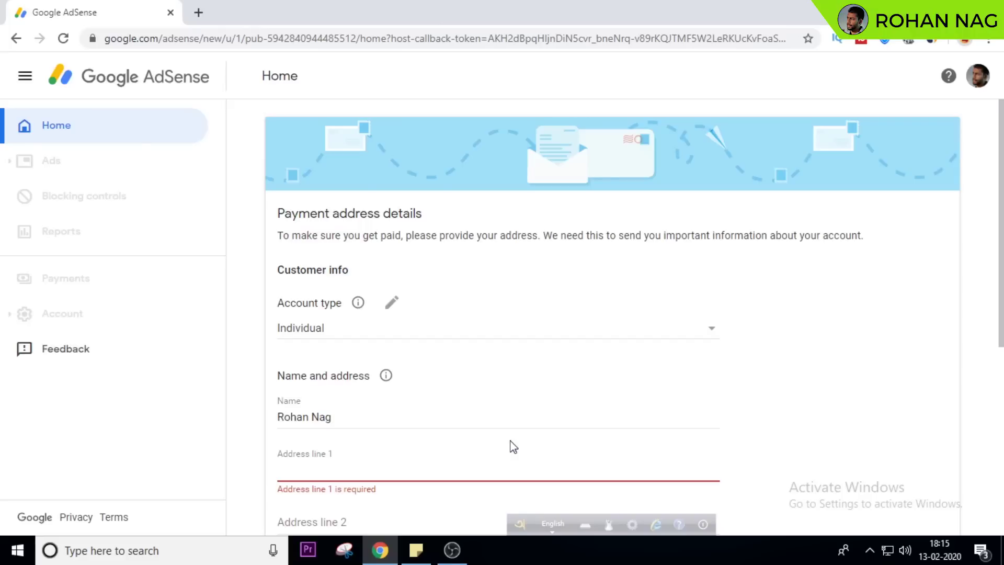
Set the Customer info account type to Individual
scroll(1000, 220, down, 1)
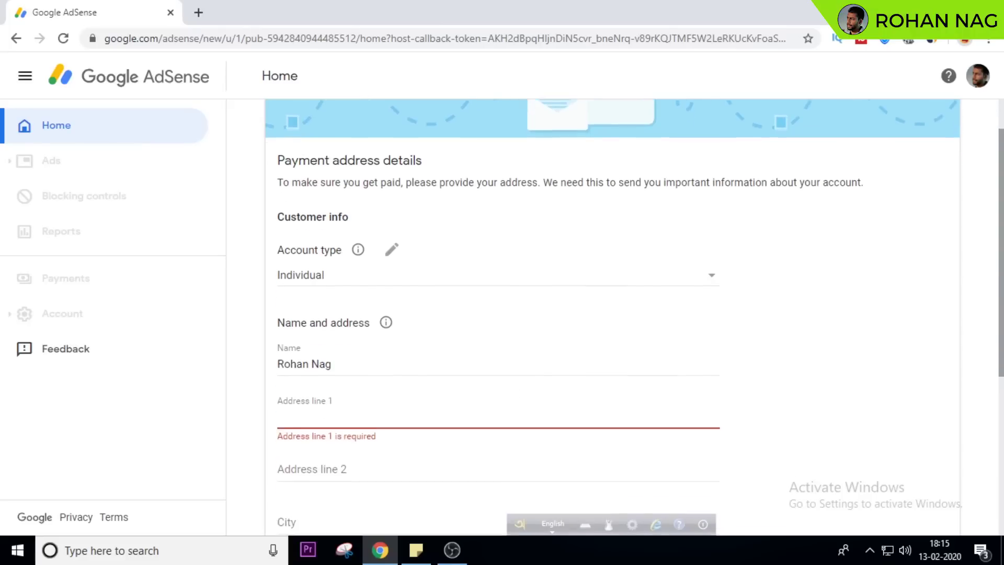
scroll(1001, 220, up, 1)
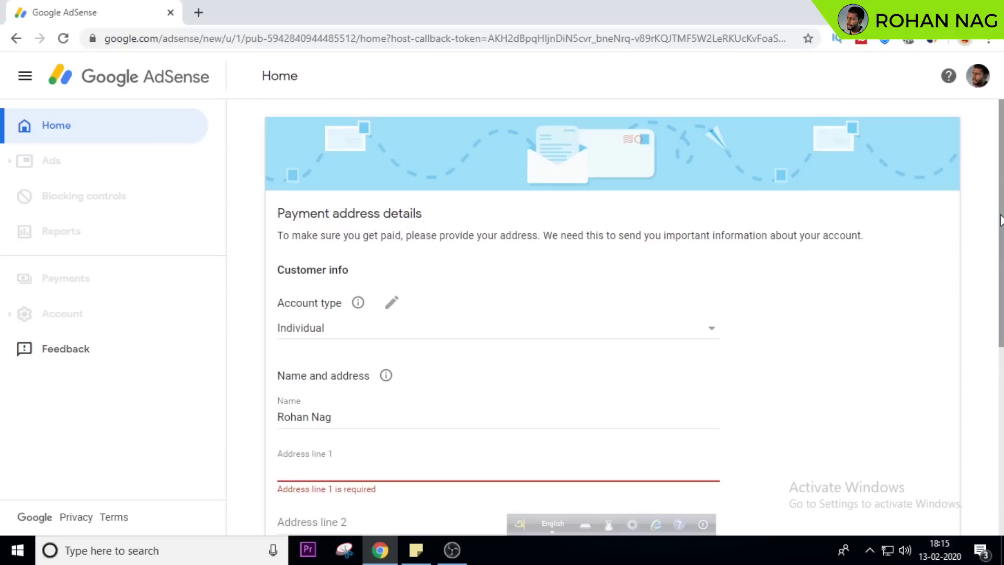
scroll(1000, 219, down, 2)
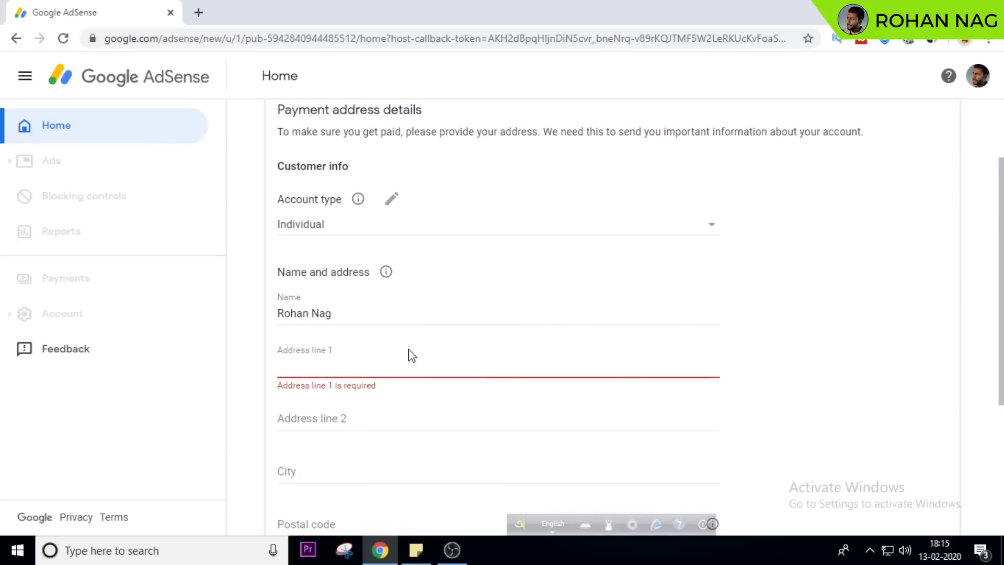
click(370, 231)
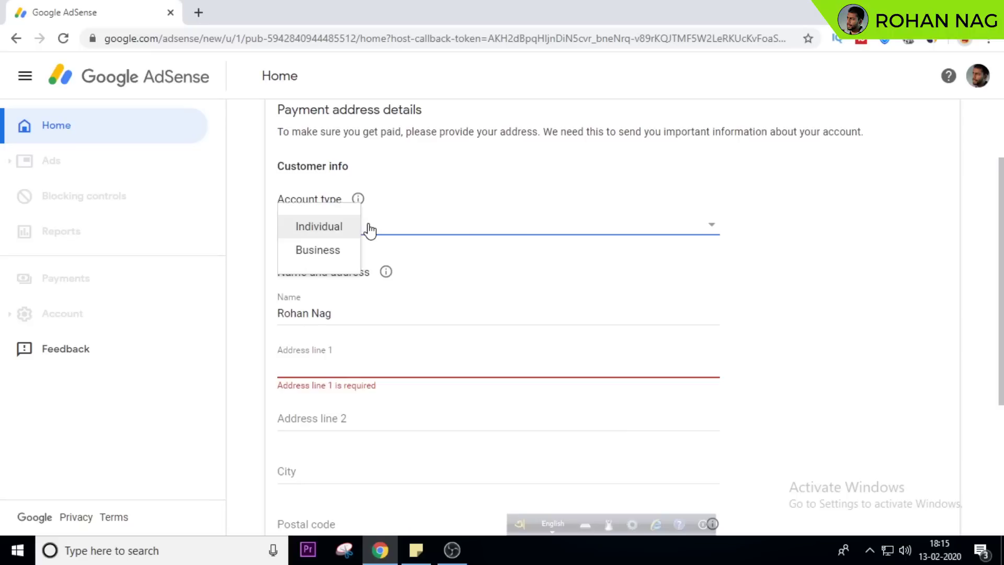
click(327, 231)
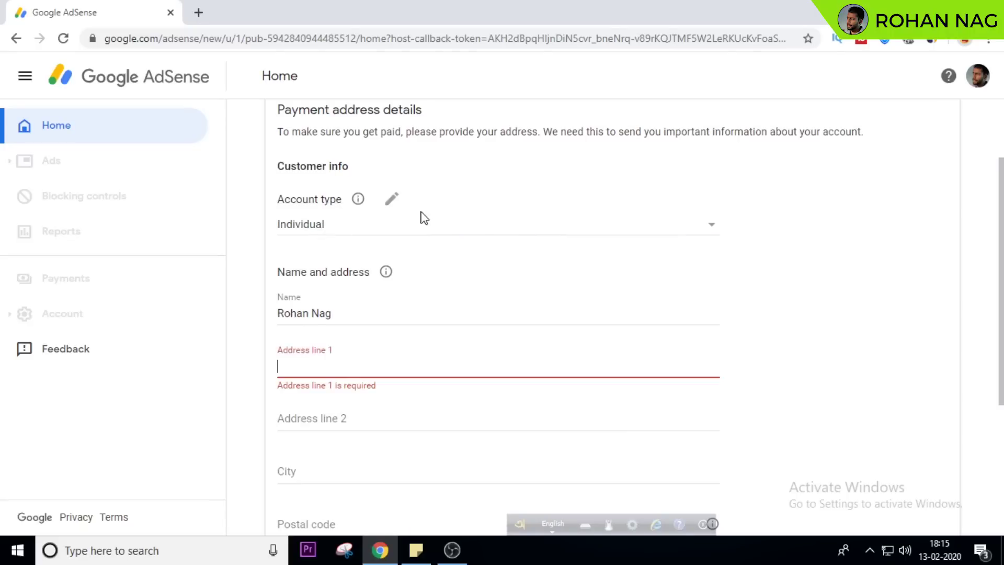
click(352, 231)
click(346, 227)
scroll(495, 266, down, 2)
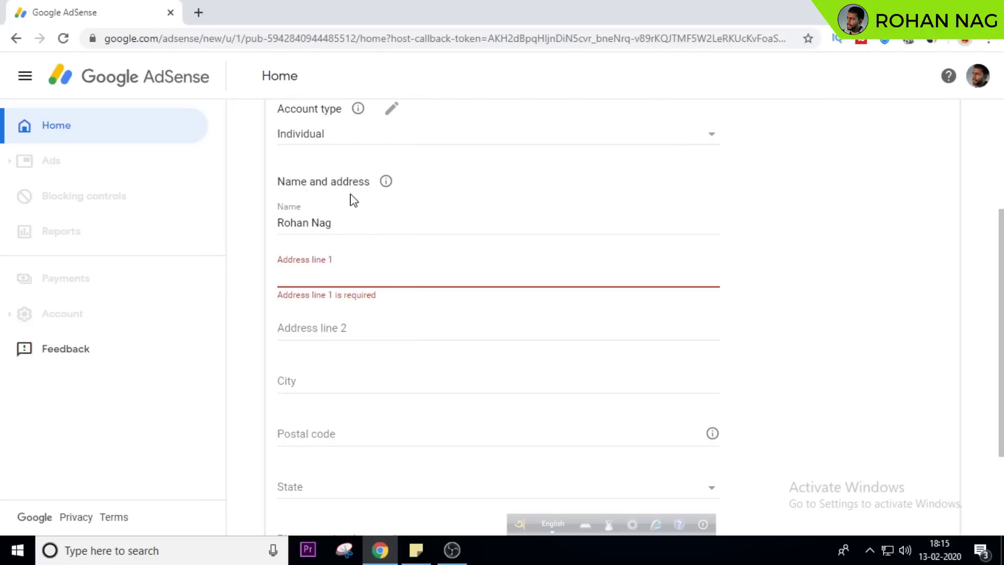
Autofill the payee form from the saved Chrome address, leaving Address line 1 empty
click(361, 224)
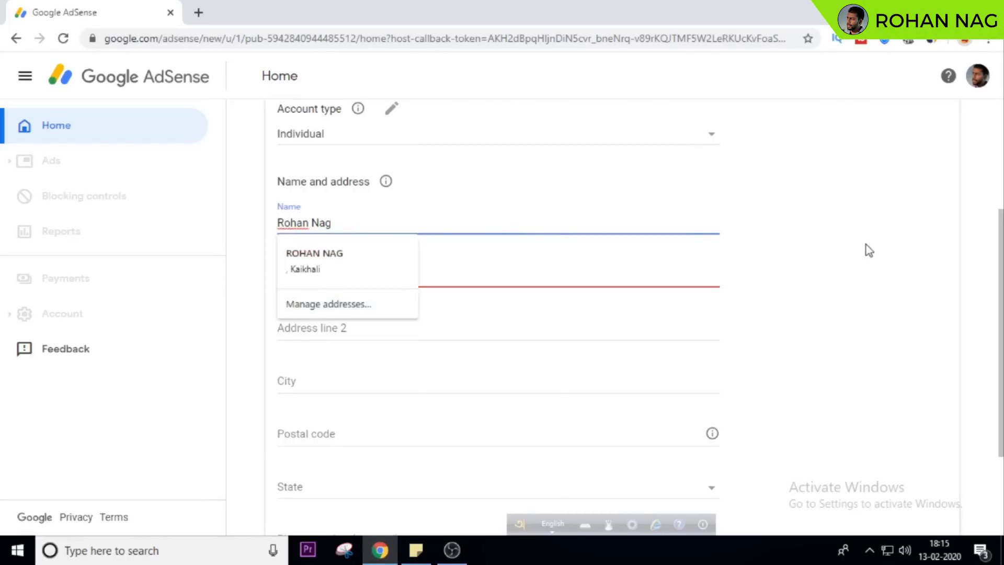
click(330, 259)
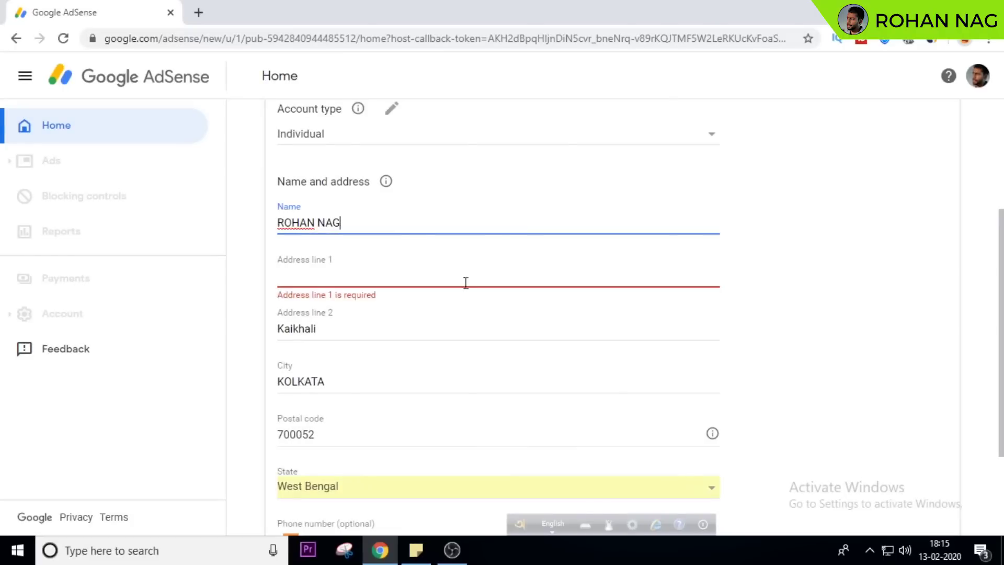
click(500, 273)
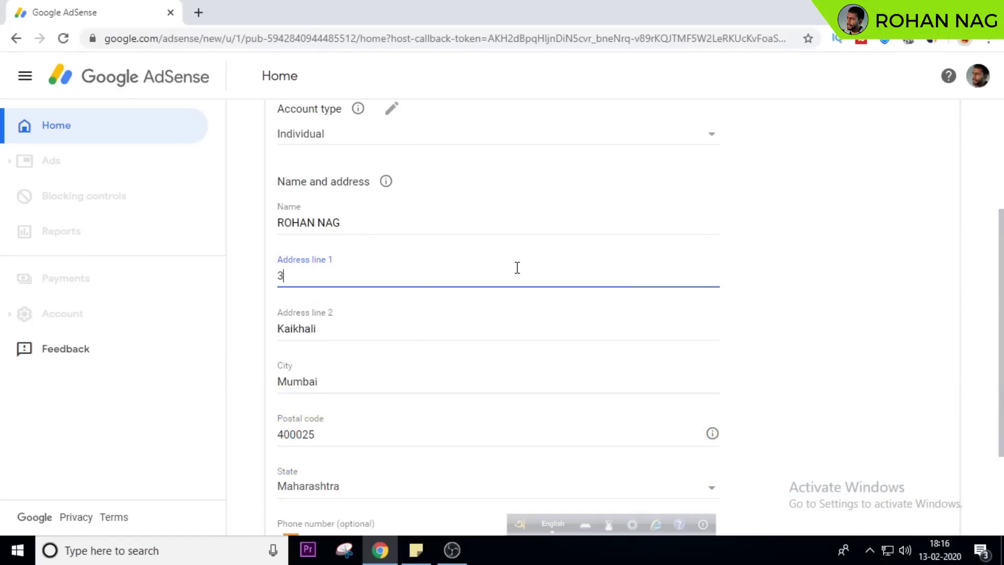
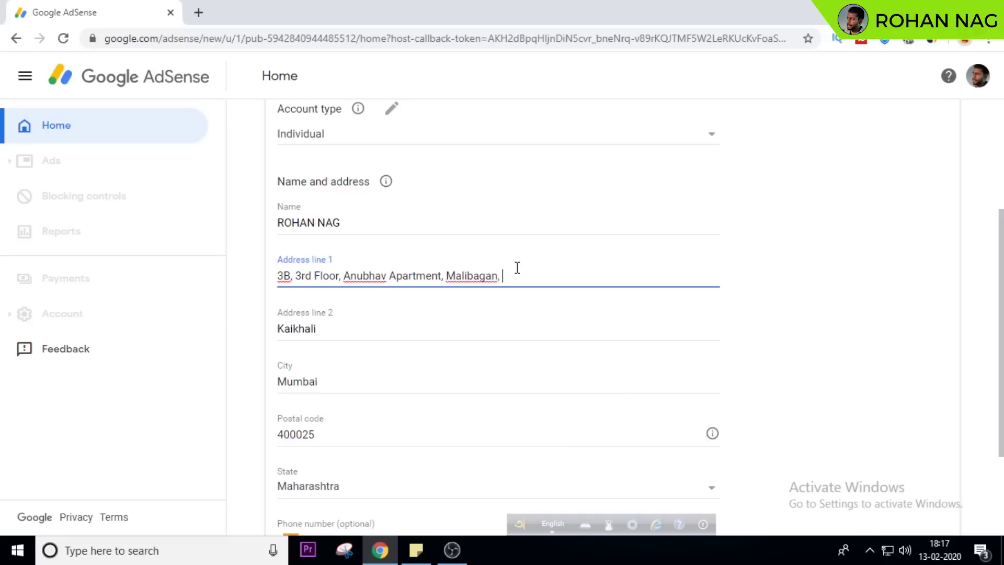
Enter the street address in Address line 1 and correct Address line 2
click(381, 335)
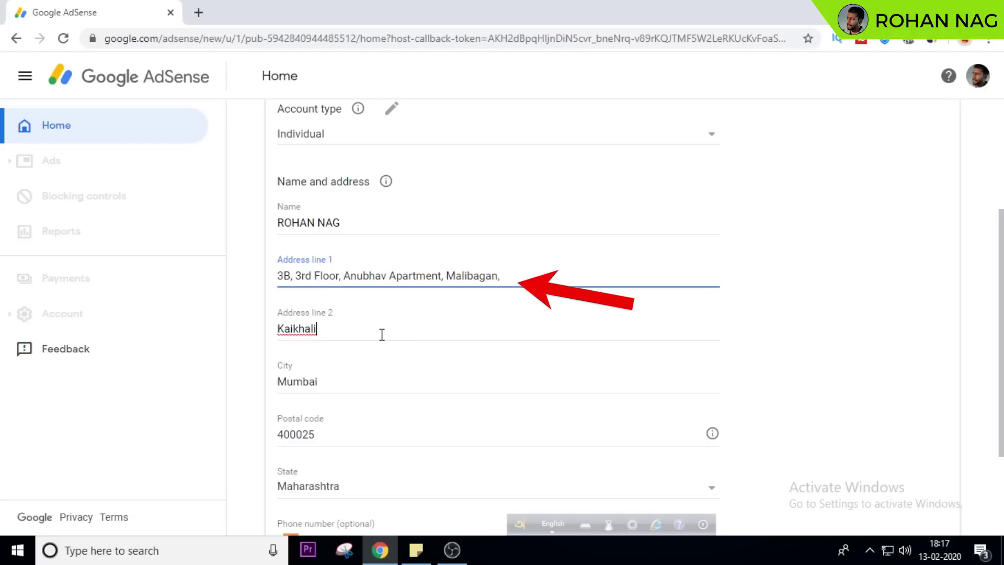
click(382, 335)
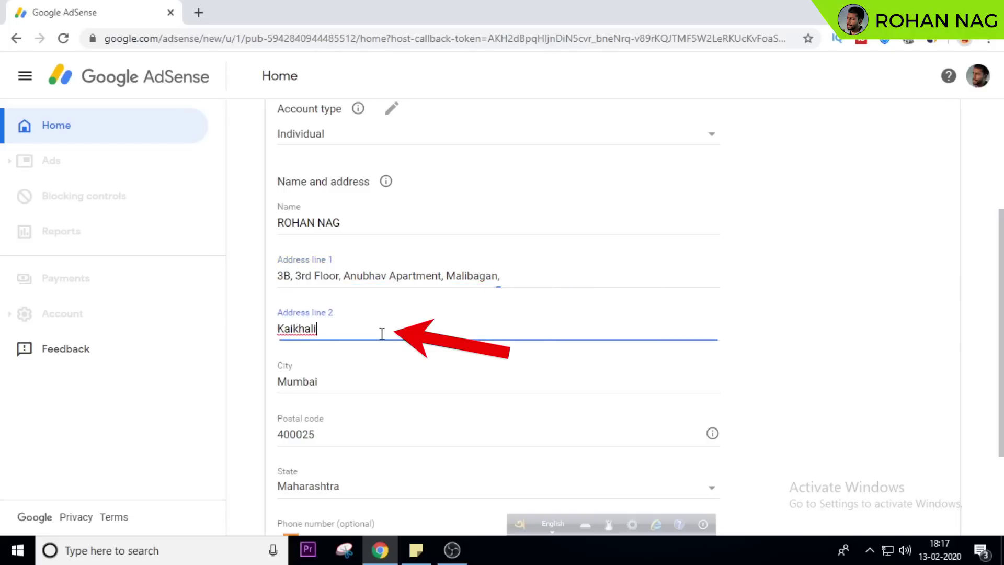
key(BackSpace)
key(BackSpace)
key(BackSpace)
key(BackSpace)
key(BackSpace)
key(BackSpace)
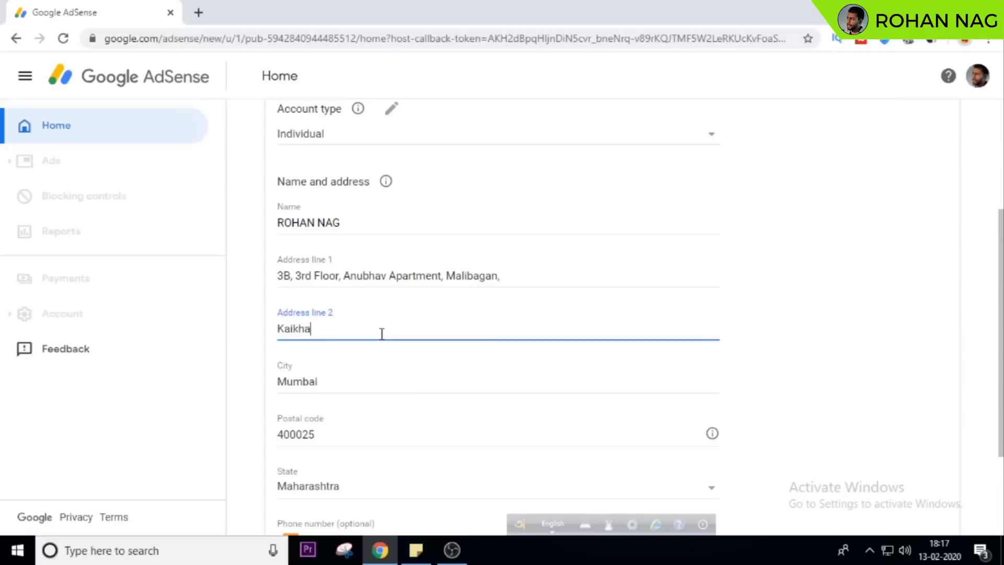
Replace the city and fill the postal code from the matching saved suggestion
click(383, 377)
double_click(292, 376)
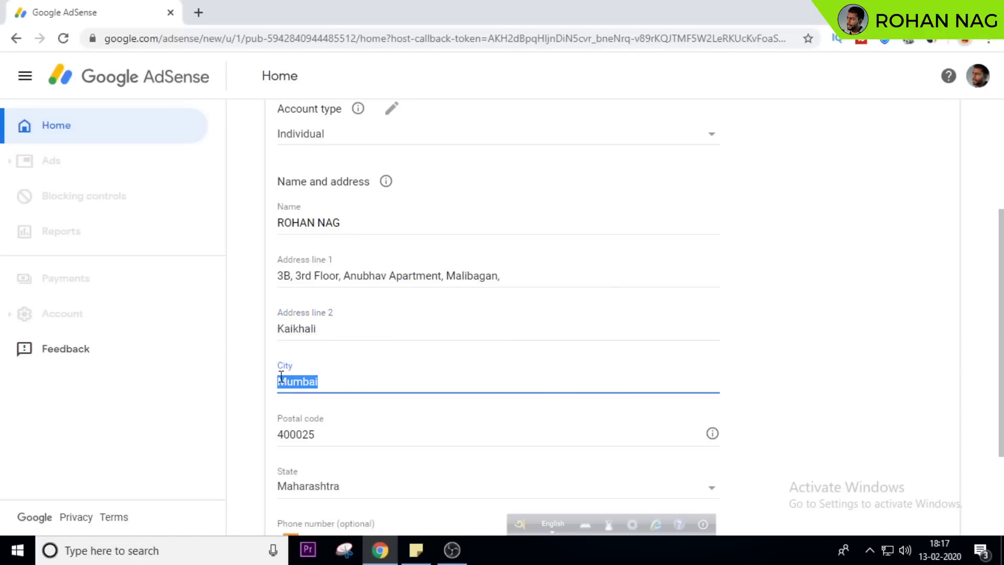
text(Kolkat)
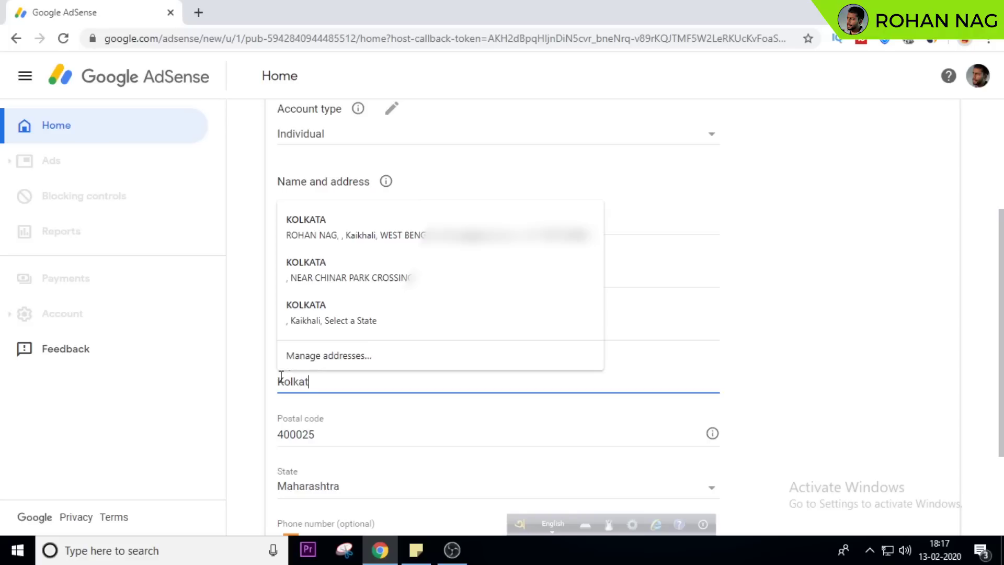
text(a)
double_click(501, 430)
text(700)
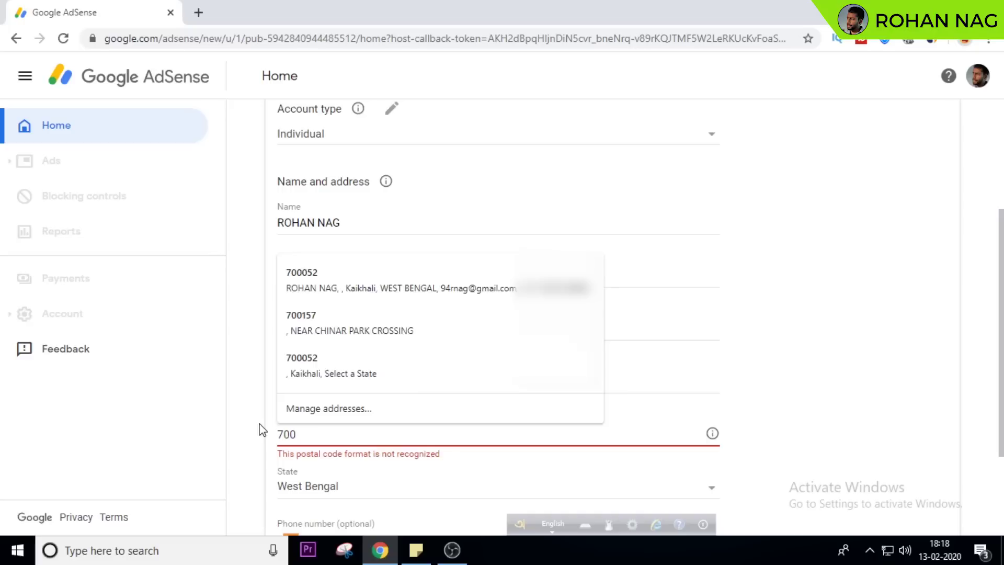
text(00)
key(BackSpace)
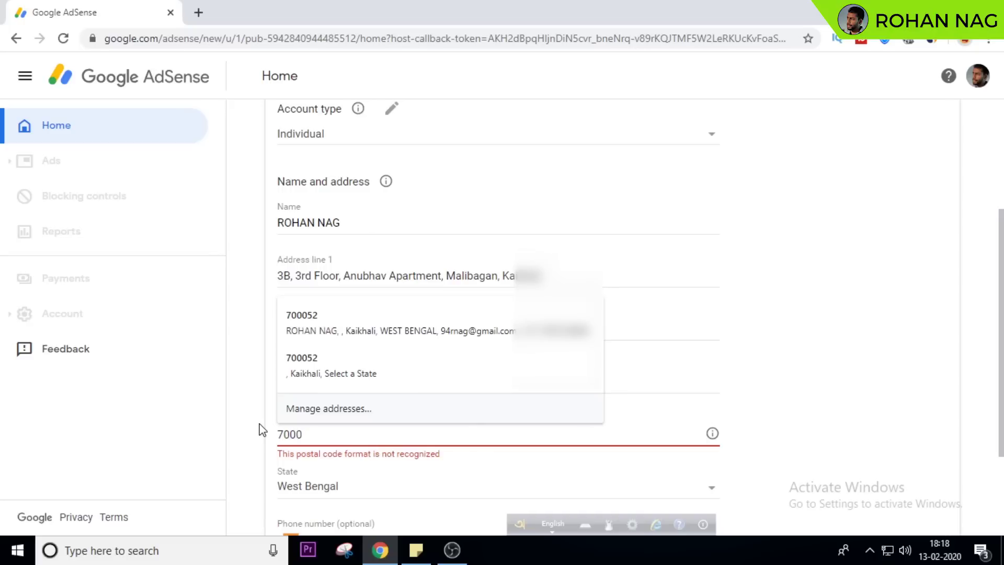
click(308, 370)
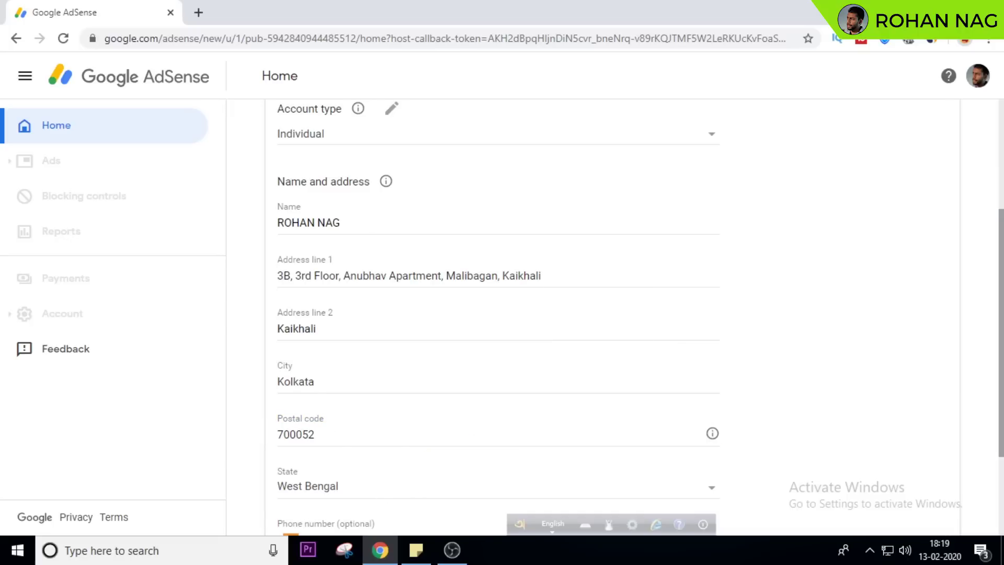
scroll(385, 489, down, 3)
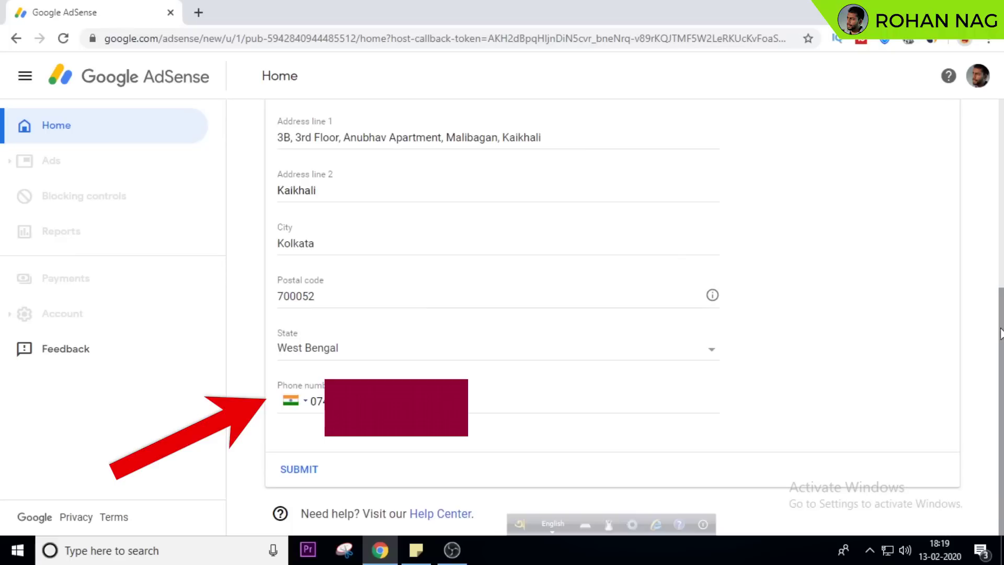
Check the phone number and submit the AdSense payment address
click(310, 404)
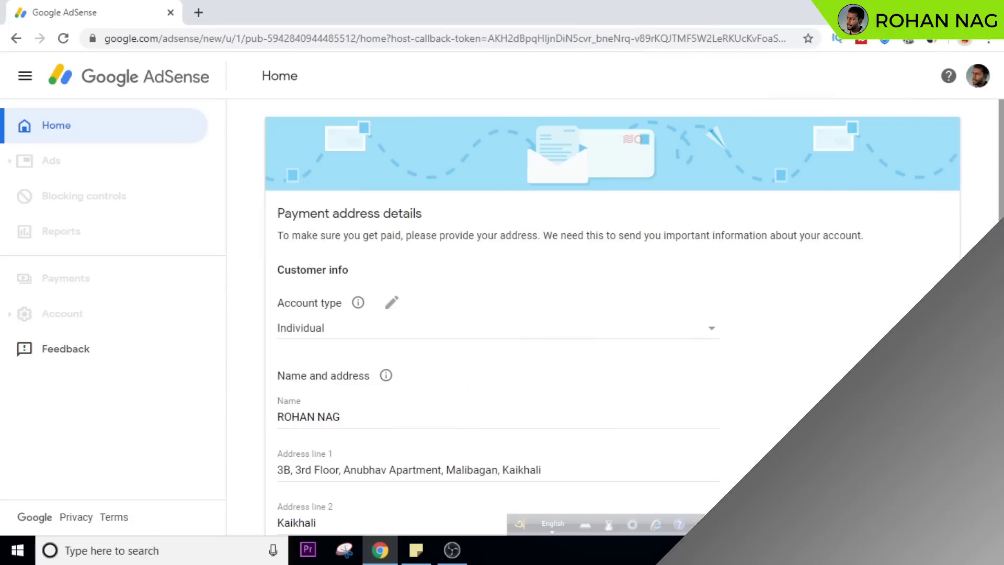
scroll(612, 317, down, 2)
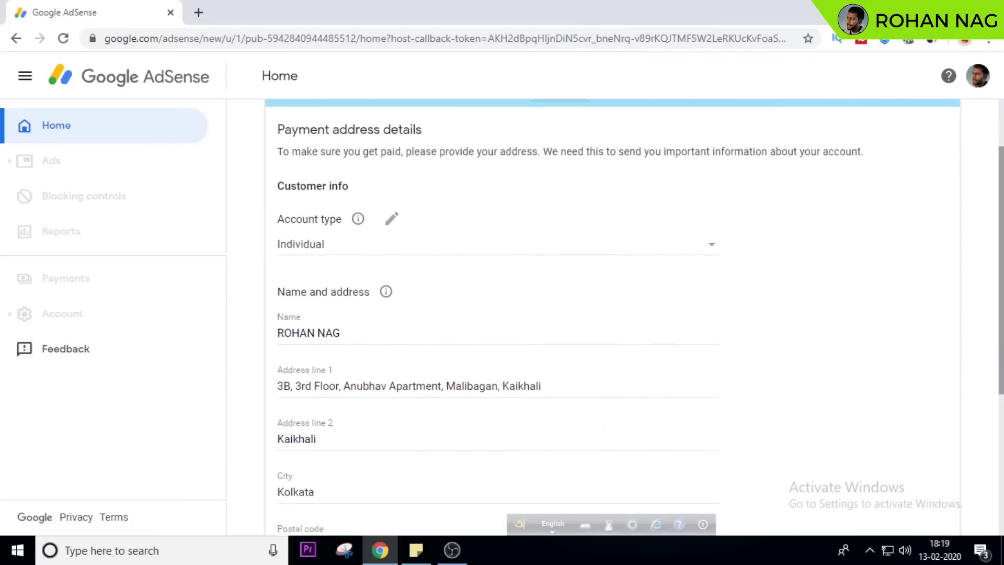
scroll(987, 341, down, 3)
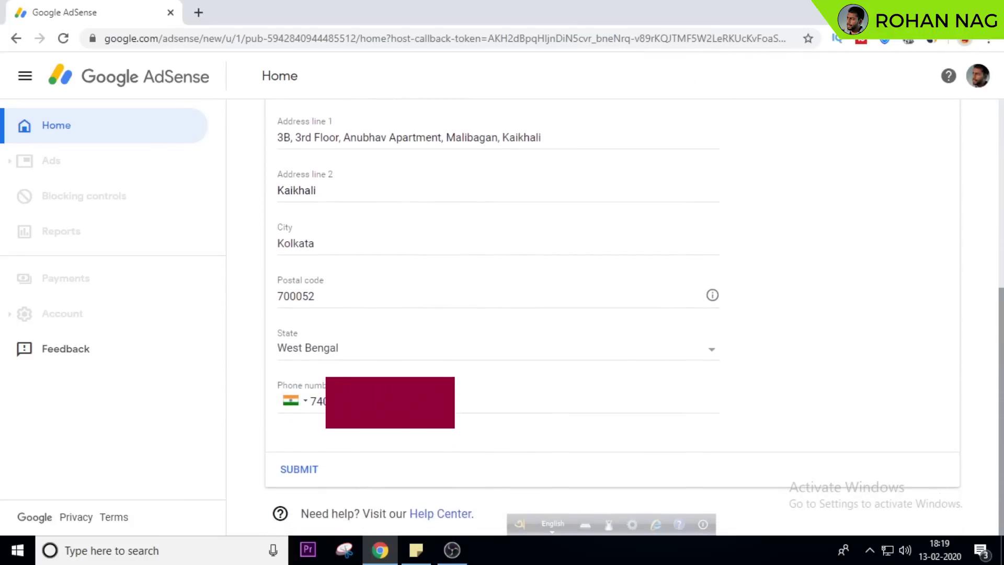
click(306, 472)
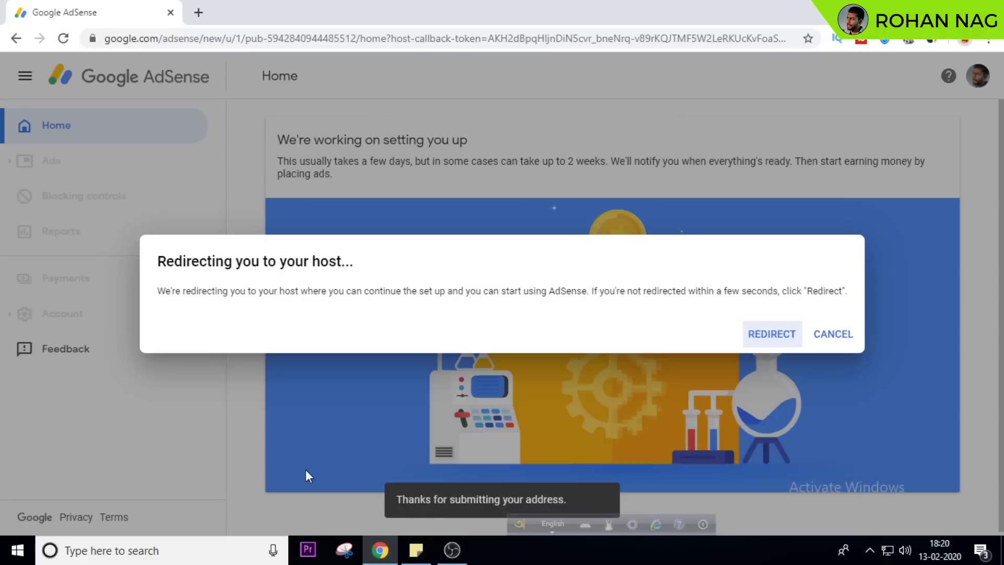
Confirm the redirect to return to YouTube Studio's Channel monetization page, now showing AdSense sign-up in progress
click(774, 336)
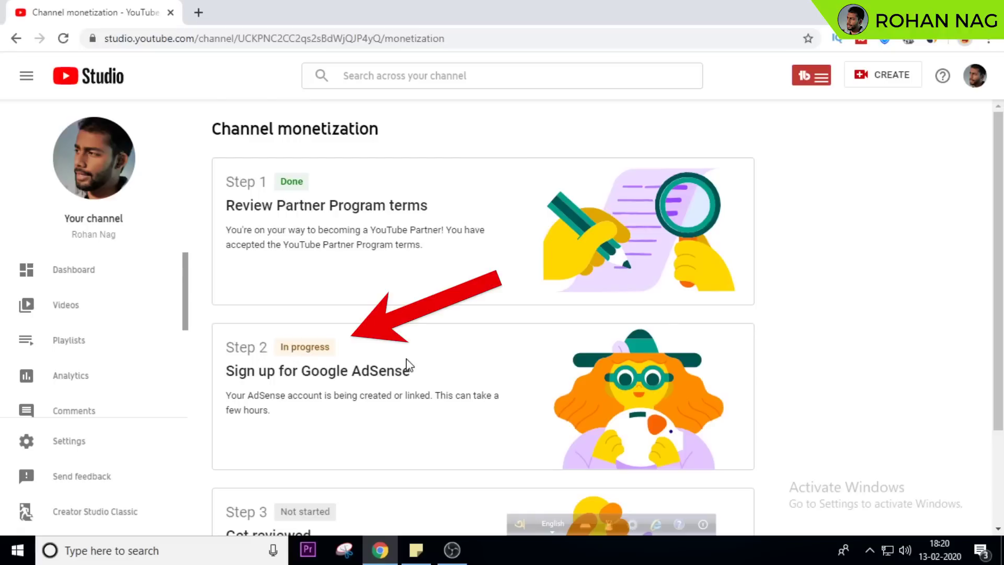
scroll(602, 360, down, 2)
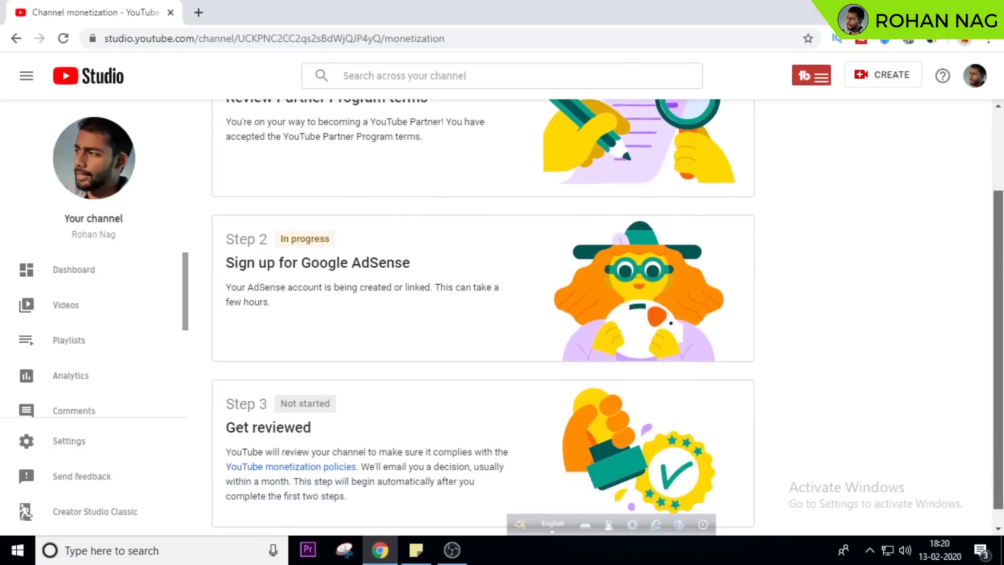
scroll(964, 302, up, 2)
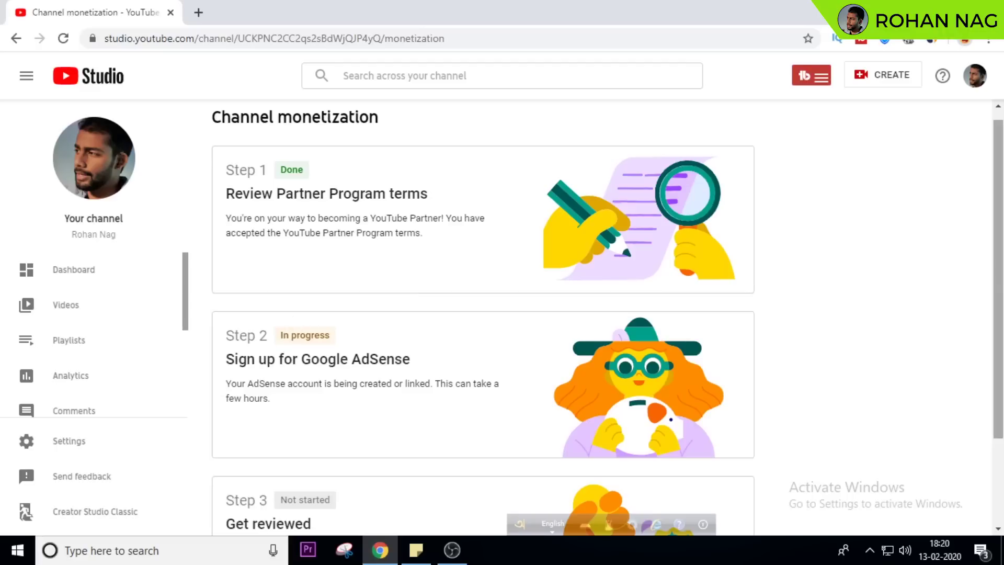
scroll(244, 407, down, 2)
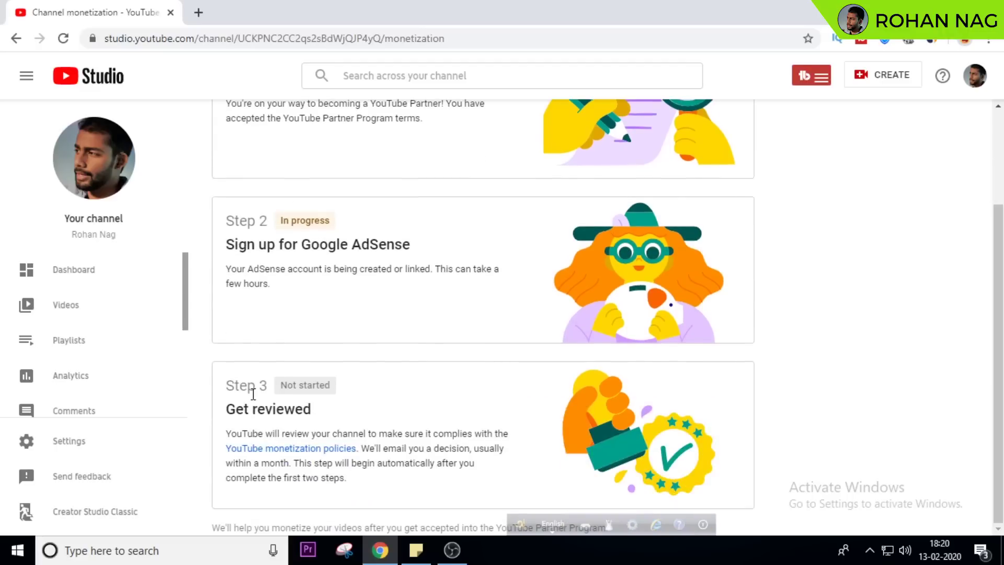